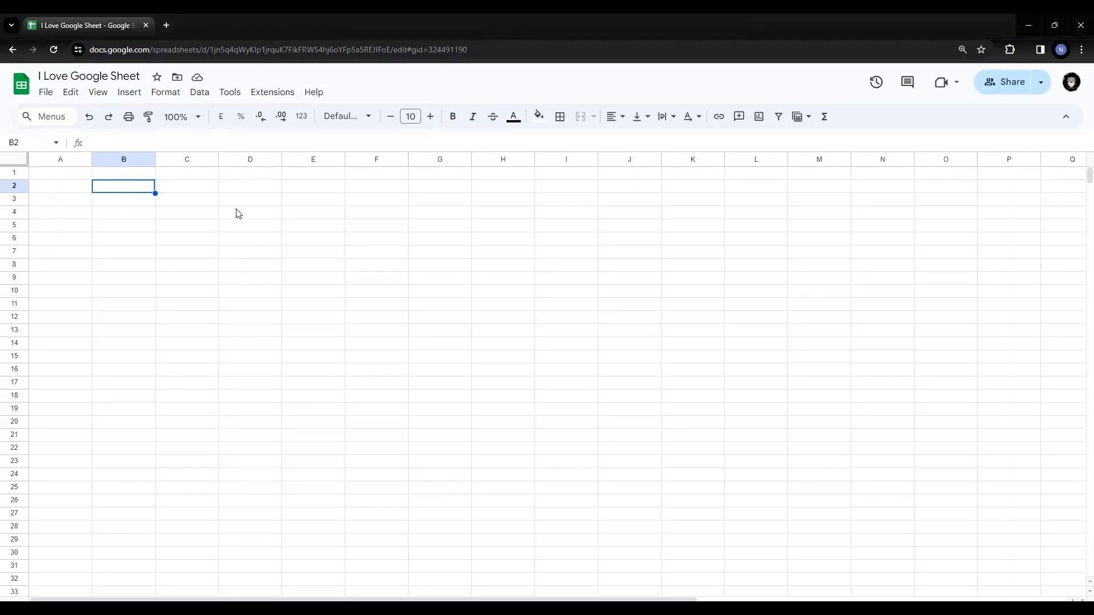
Step: Fill B2:C11 with a table headed Employee and Manager, listing nine employees and the manager each reports to
type("Employee\tManager Alice\tCarter Burt\tCarter Mary\tCarter Chris\tAlice Susie\tAlice Olive\tBurt Ray\tMary Tony\tMary Troy\tBurt")
Step: Examine the Employee and Manager columns to see which employees report to which manager and who heads the hierarchy
left_click_drag(130, 196, 130, 305)
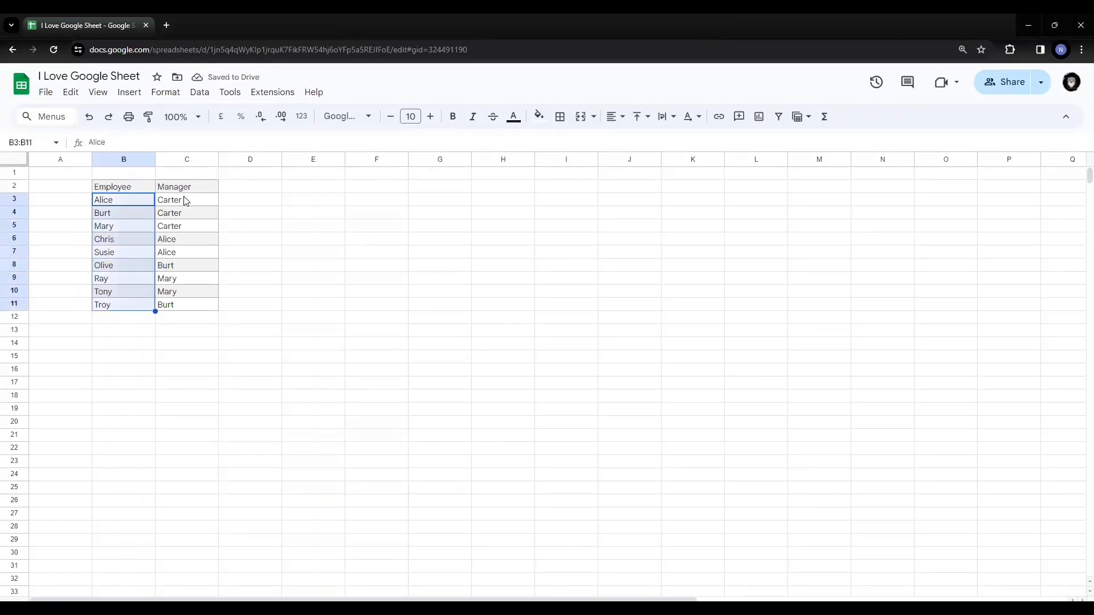
left_click_drag(184, 200, 183, 306)
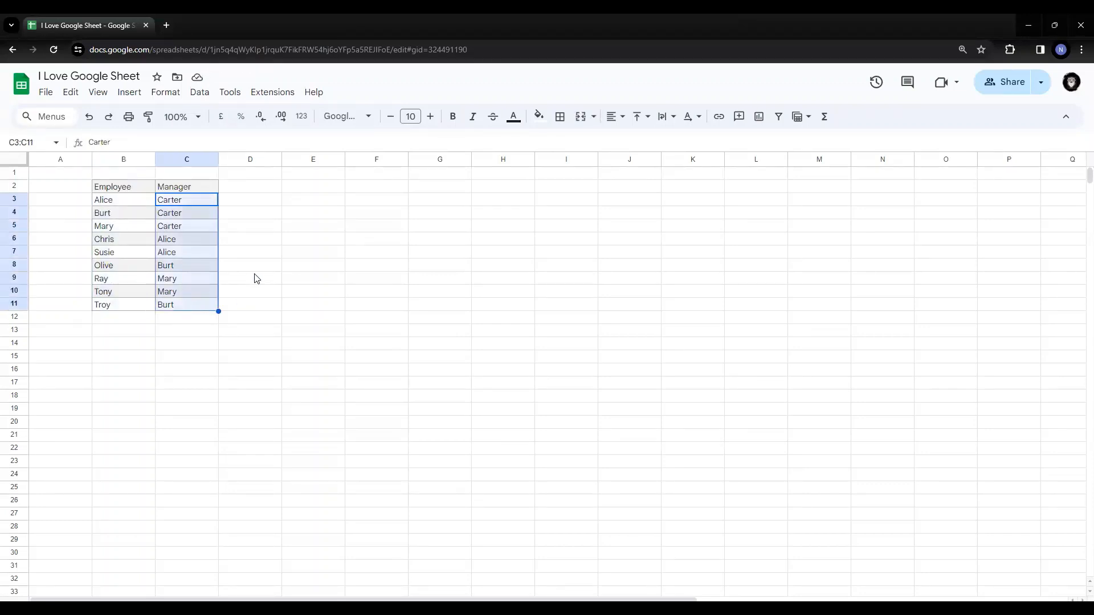
left_click(256, 279)
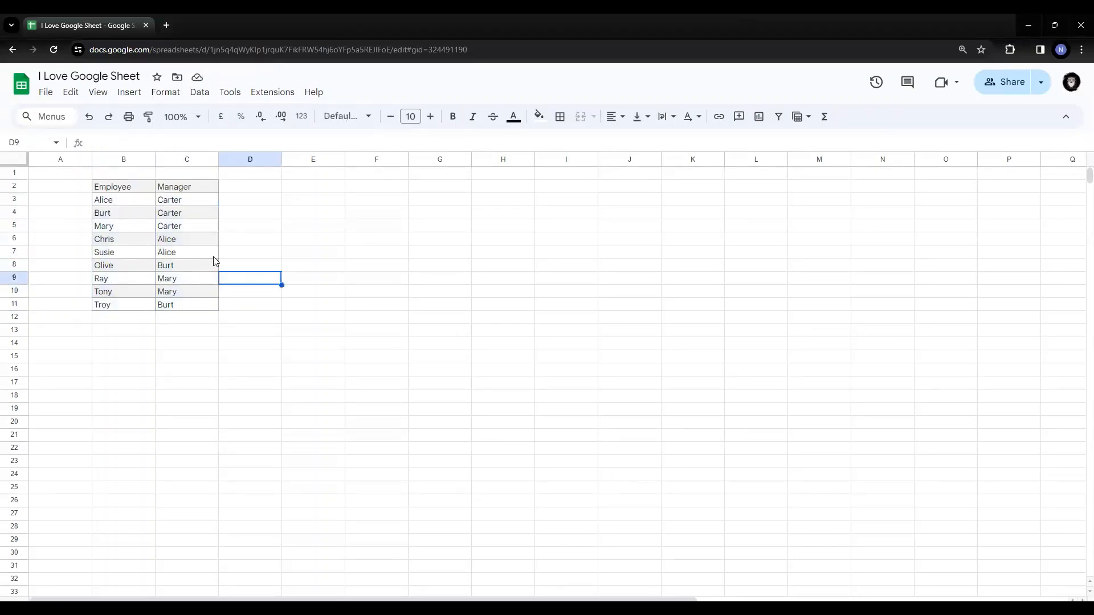
left_click(128, 229)
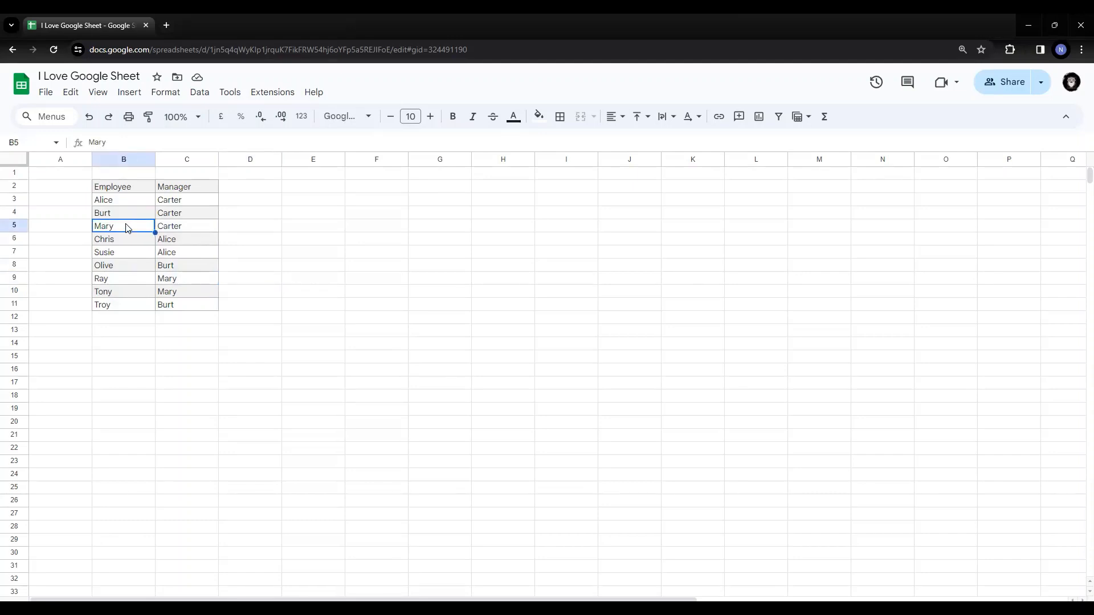
left_click(132, 281)
left_click_drag(132, 301, 130, 295)
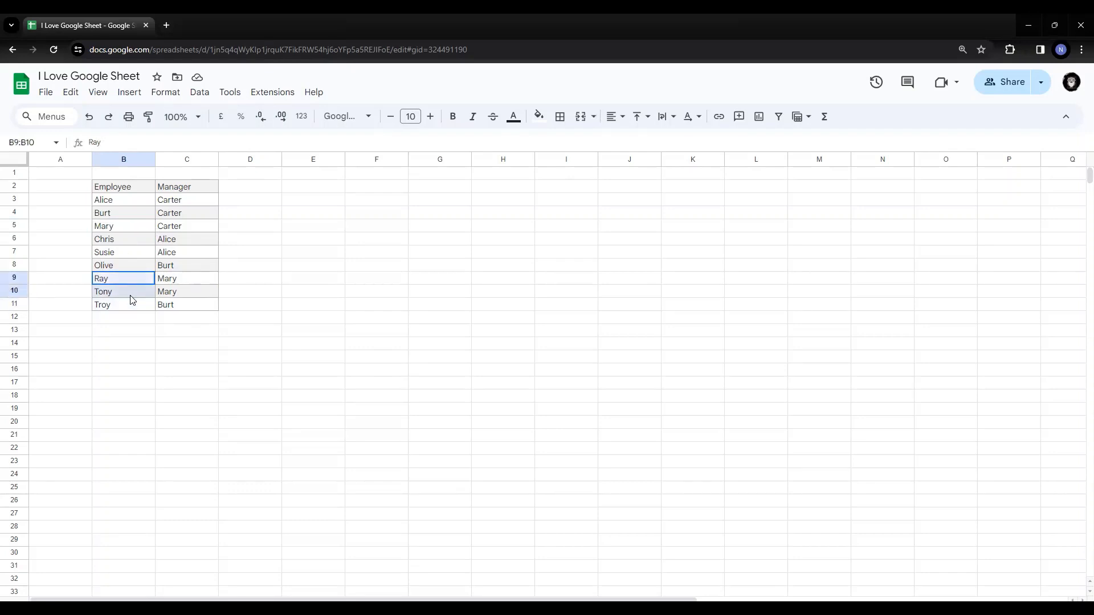
left_click(121, 226)
left_click(120, 217)
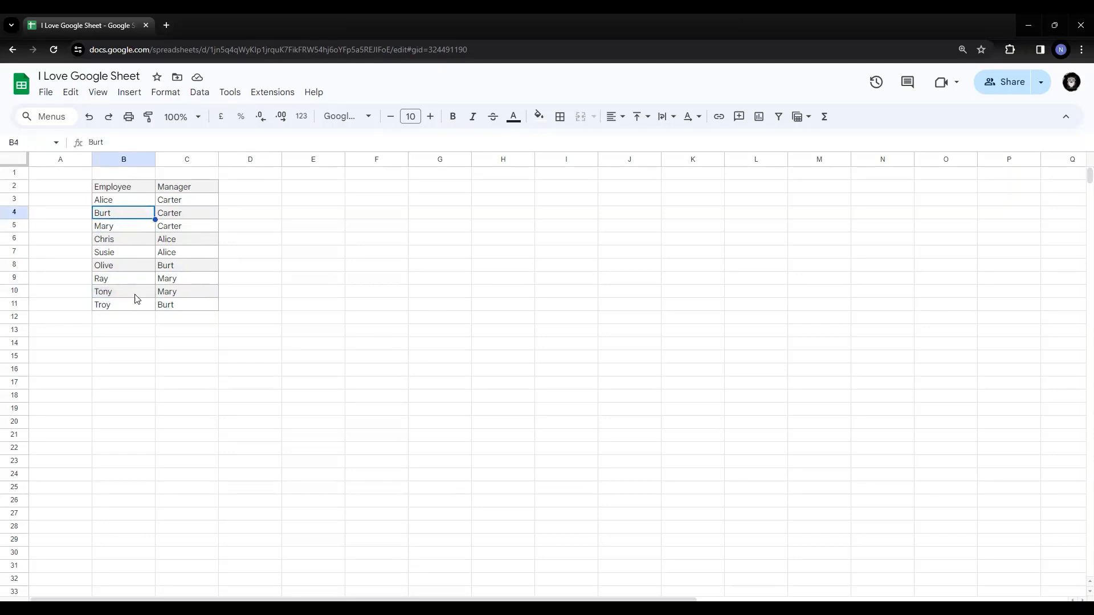
left_click(125, 306)
left_click(130, 268)
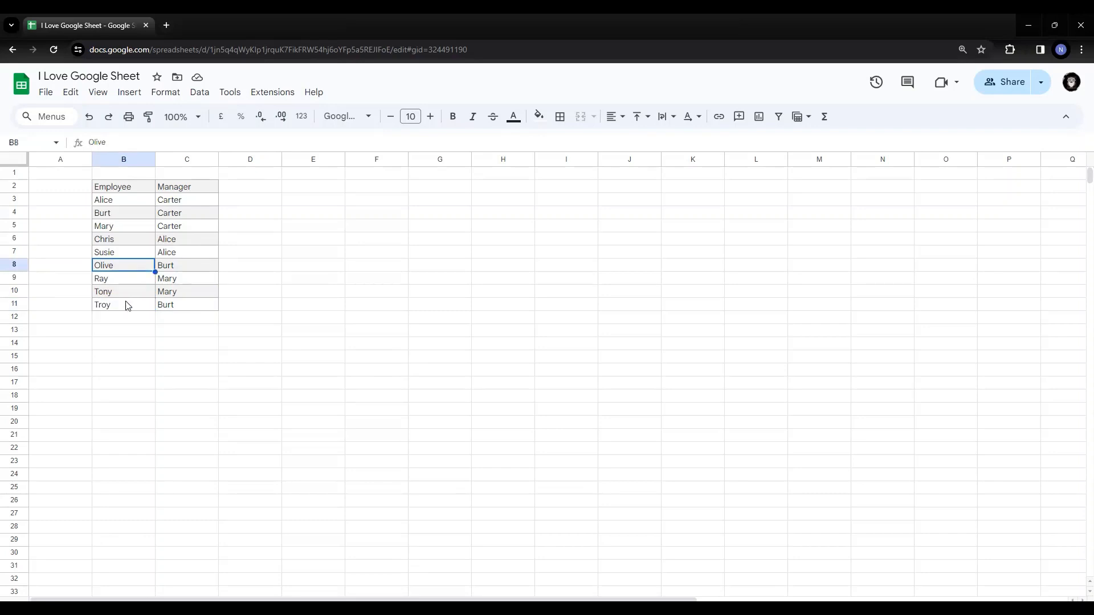
left_click(127, 307)
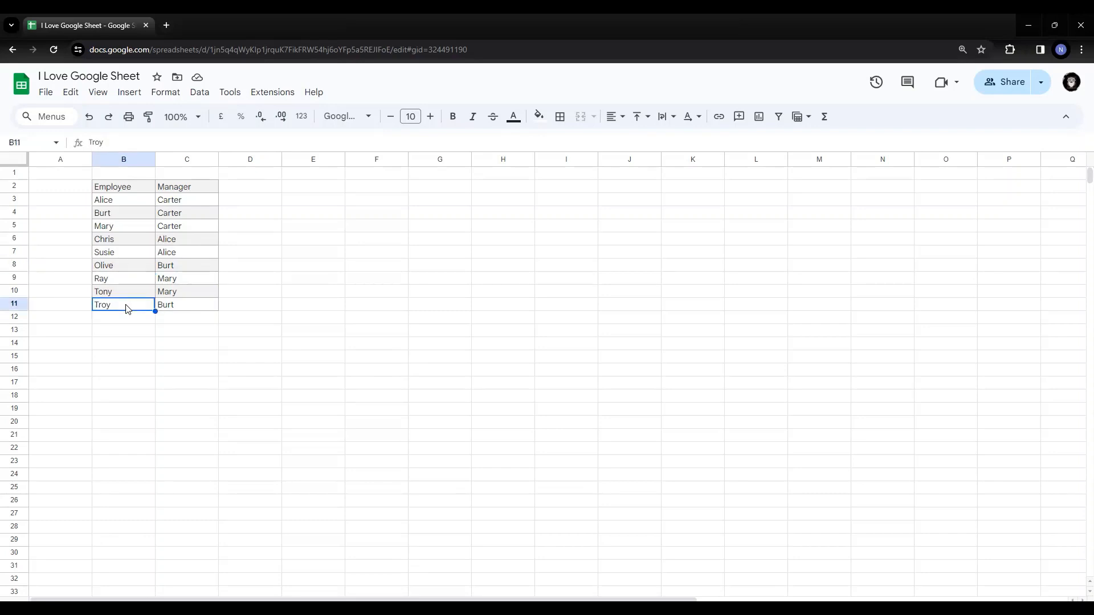
left_click(111, 228)
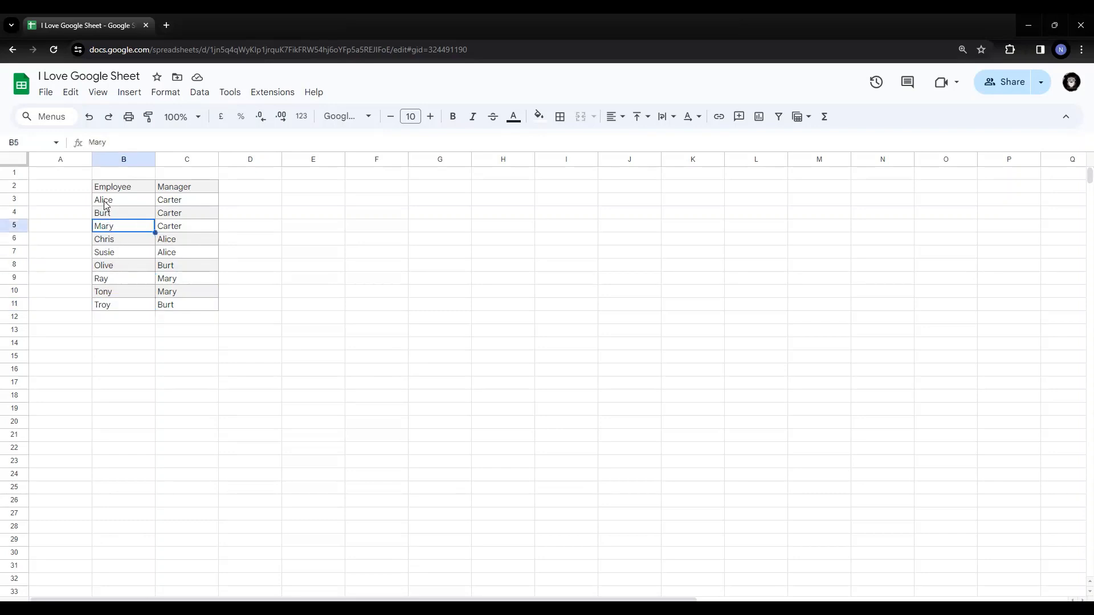
key("Up")
key("Up")
key("Up")
left_click(188, 203)
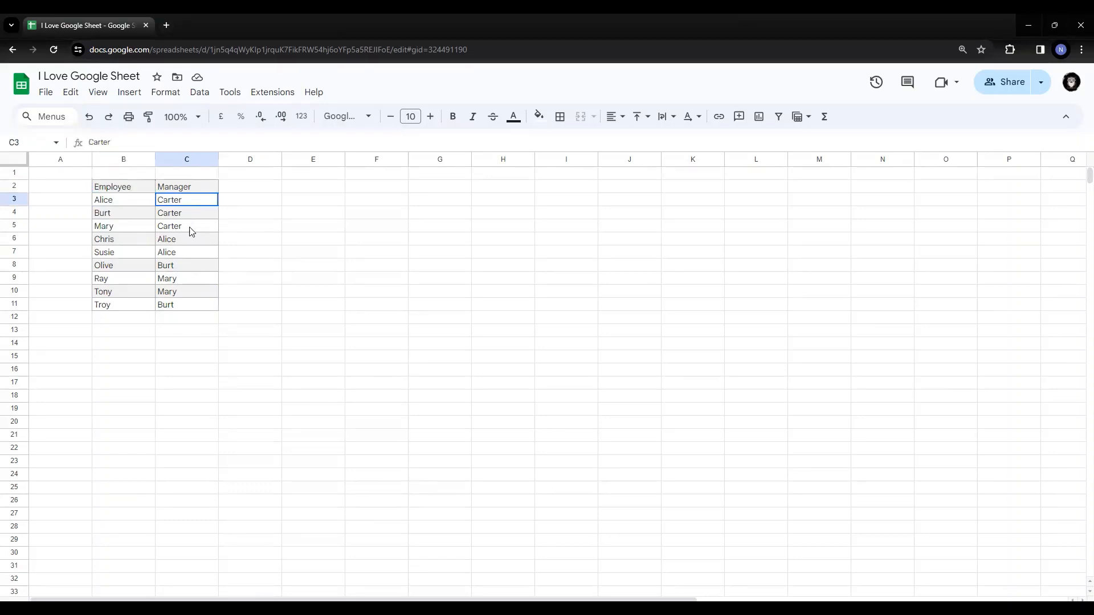
left_click(192, 231, "shift")
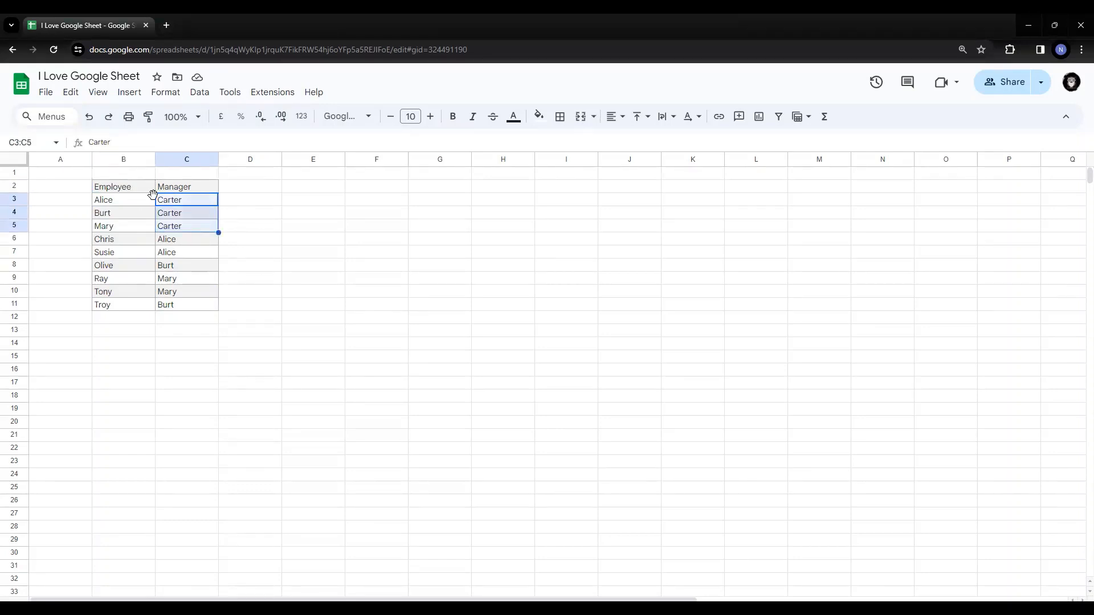
left_click_drag(123, 201, 125, 313)
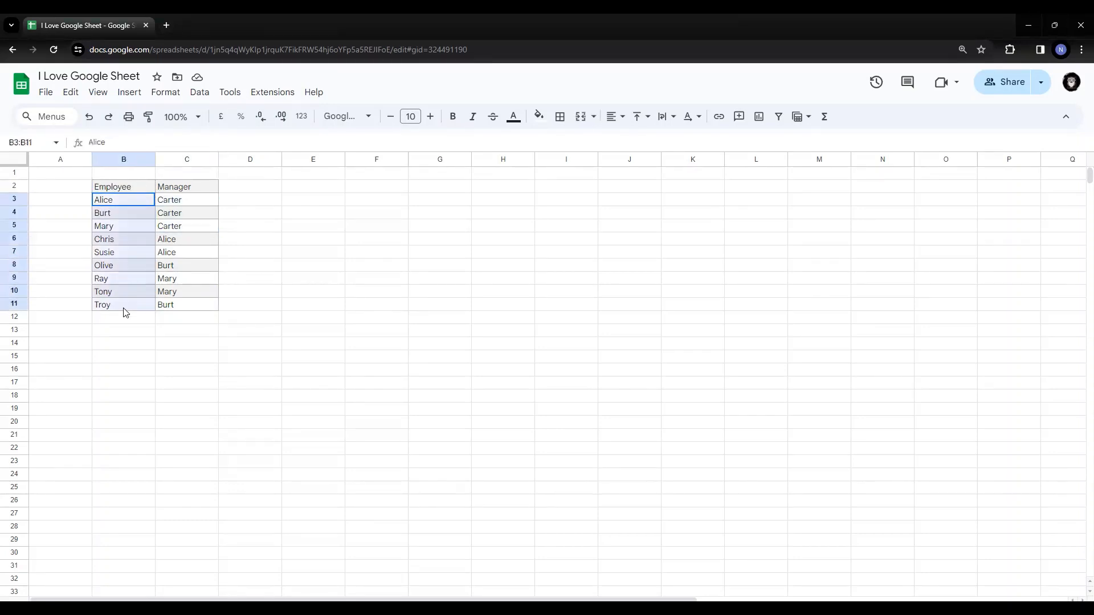
left_click(312, 261)
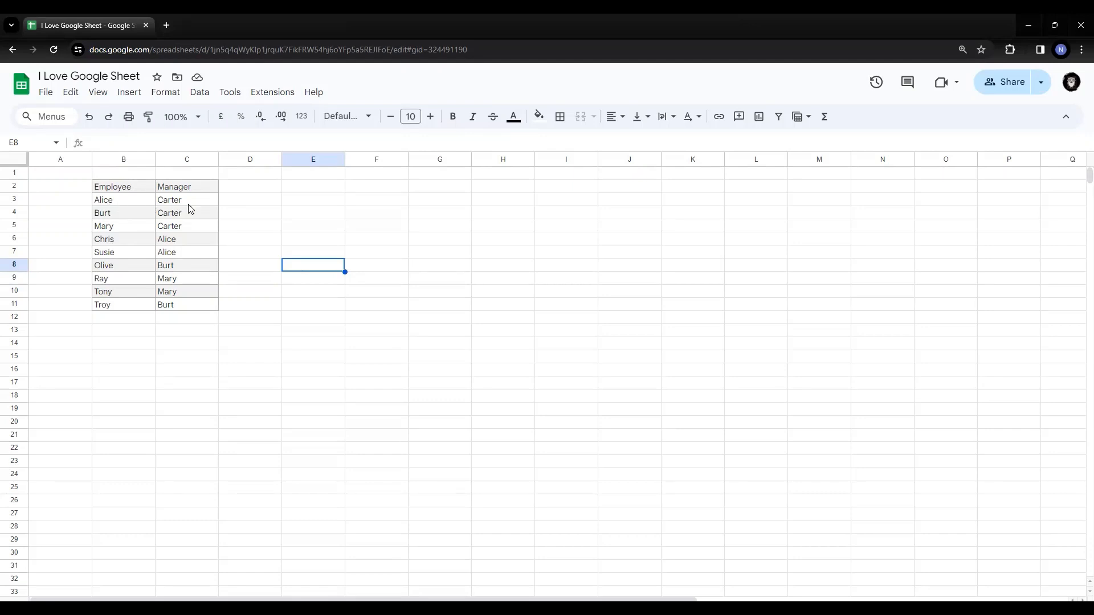
left_click(116, 207)
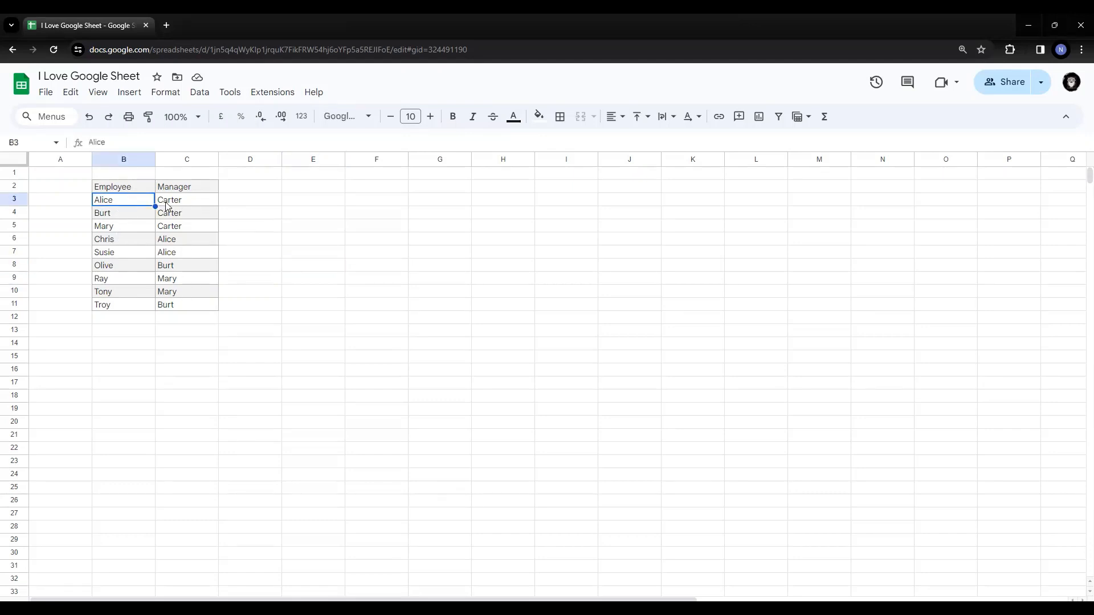
left_click(167, 205)
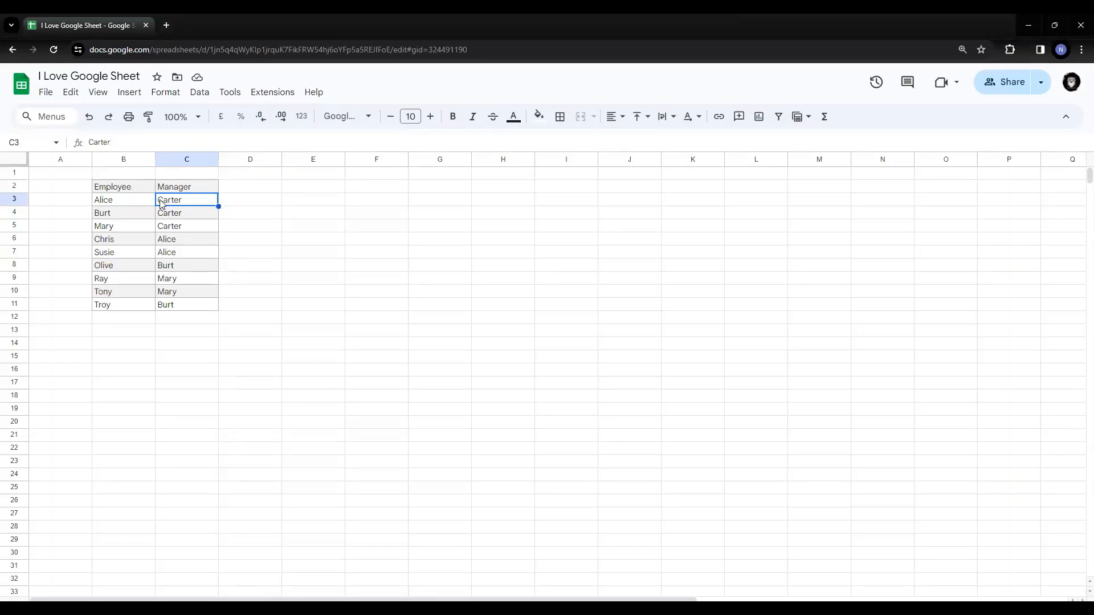
Step: Insert a chart from the range B2:C11 and place it beside the employee table, aligned with row 2
left_click_drag(129, 191, 187, 310)
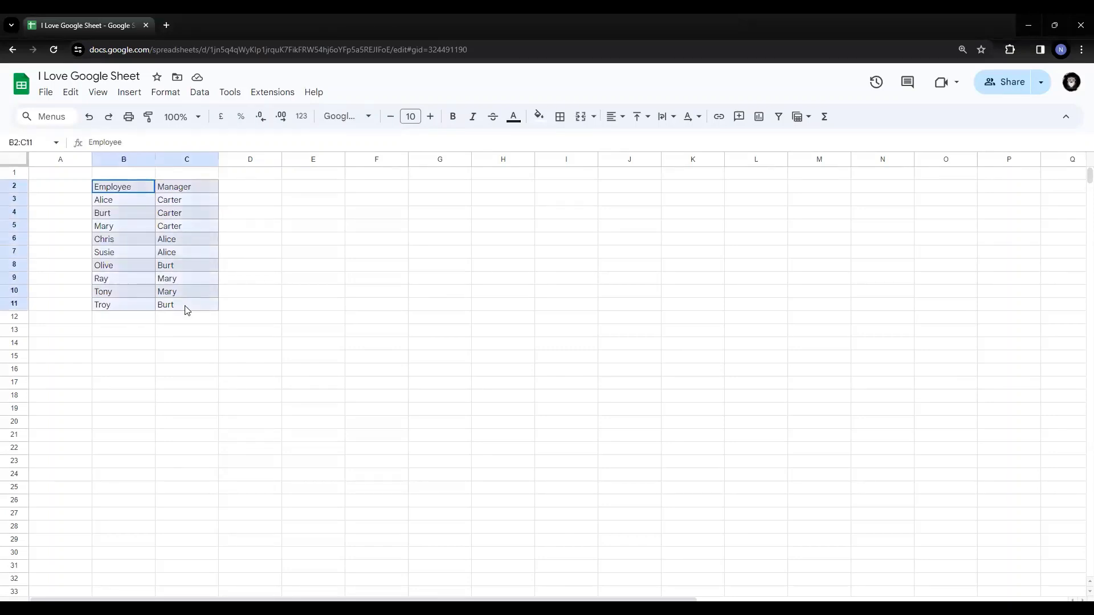
left_click(128, 92)
left_click(150, 205)
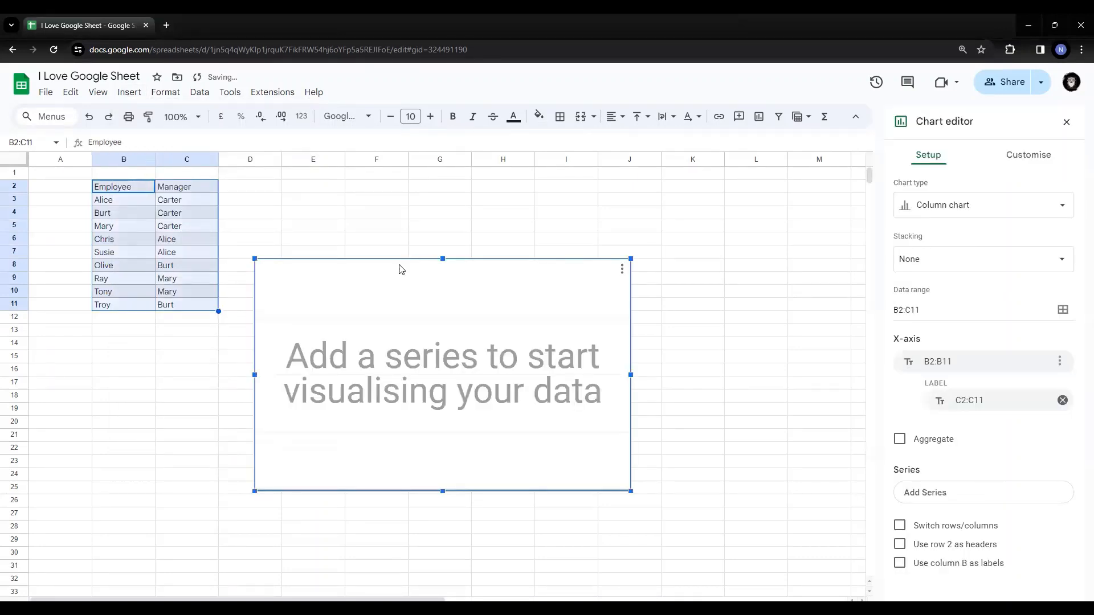
left_click_drag(401, 268, 398, 183)
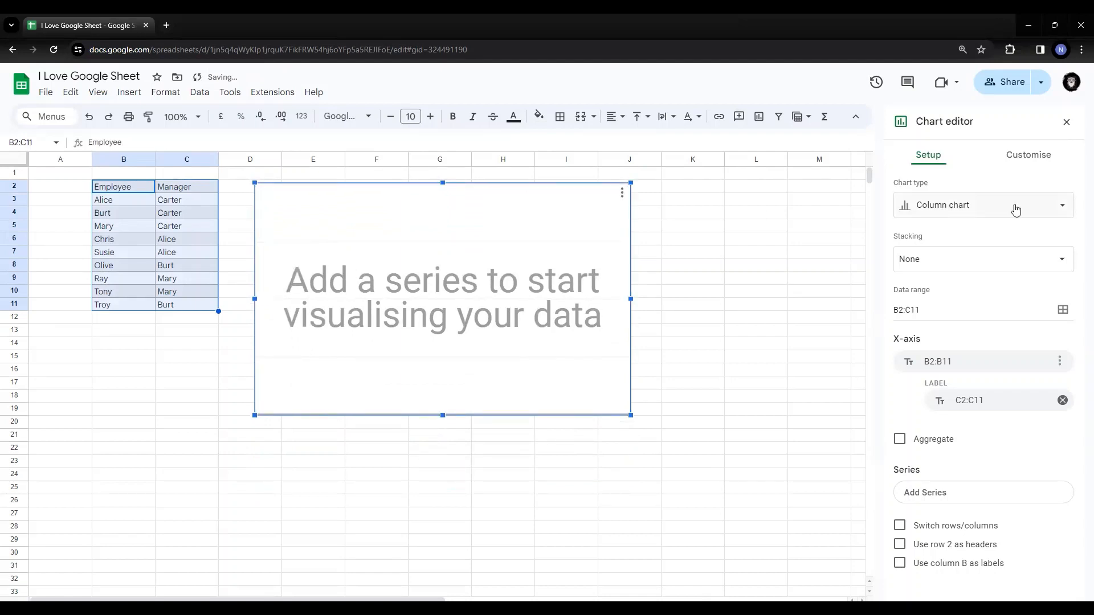
Step: Change the chart type to Organisational chart
left_click(951, 209)
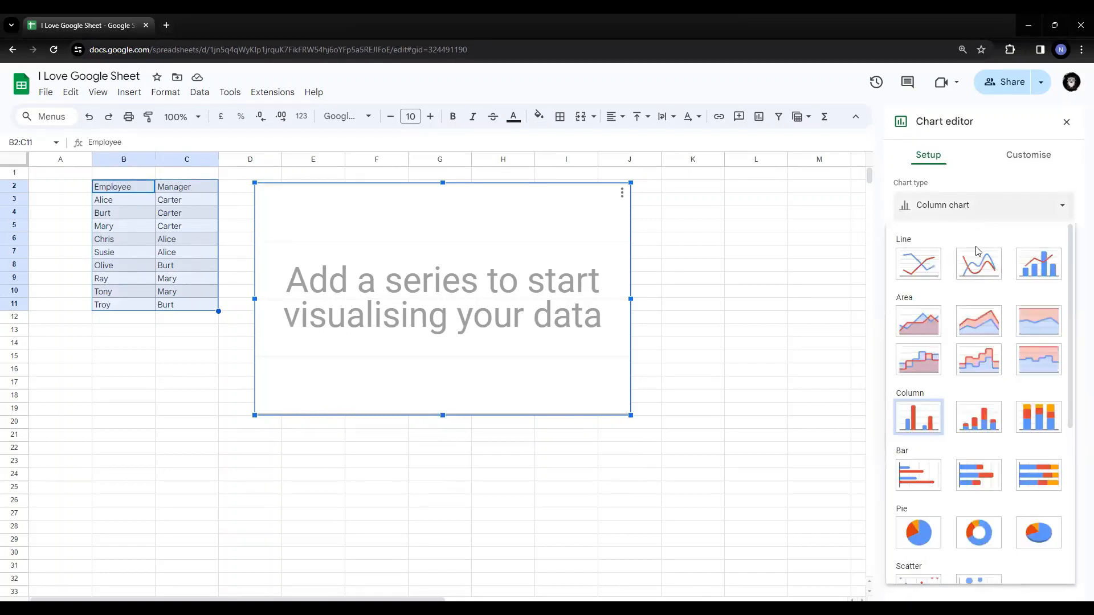
scroll(978, 249, "down", 5)
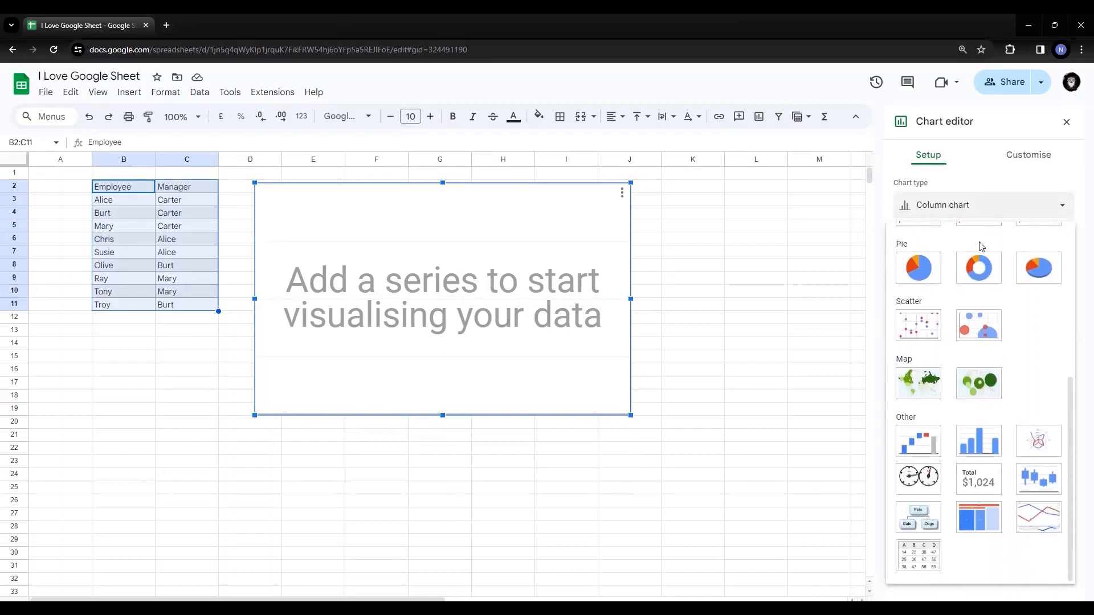
left_click(927, 521)
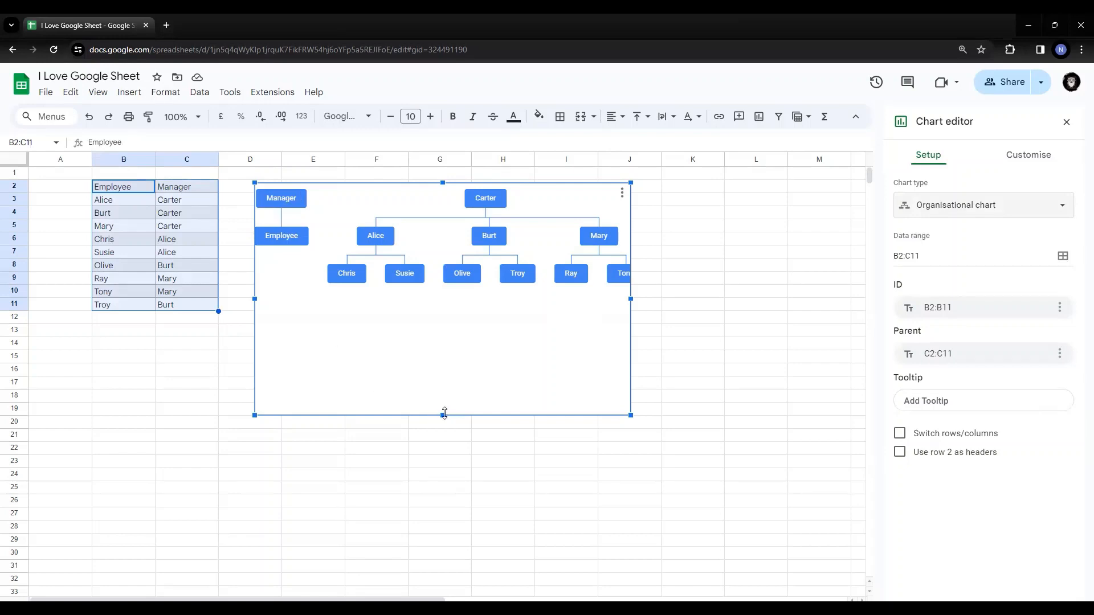
Step: Shorten the organisational chart to end at row 11 and widen it into column K to fit all nodes
left_click_drag(442, 415, 443, 308)
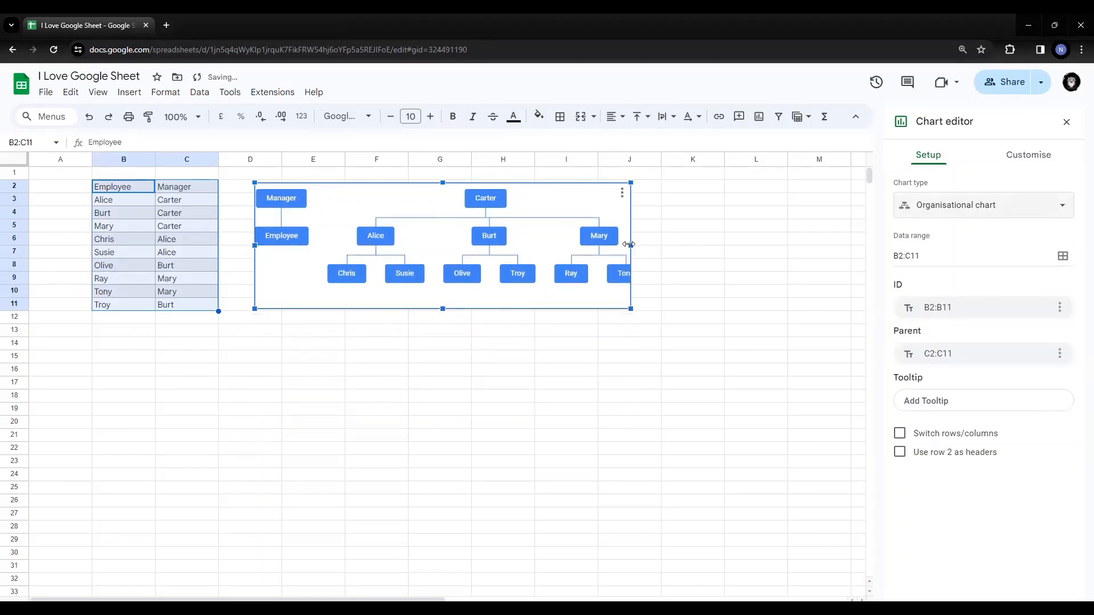
left_click_drag(630, 246, 681, 246)
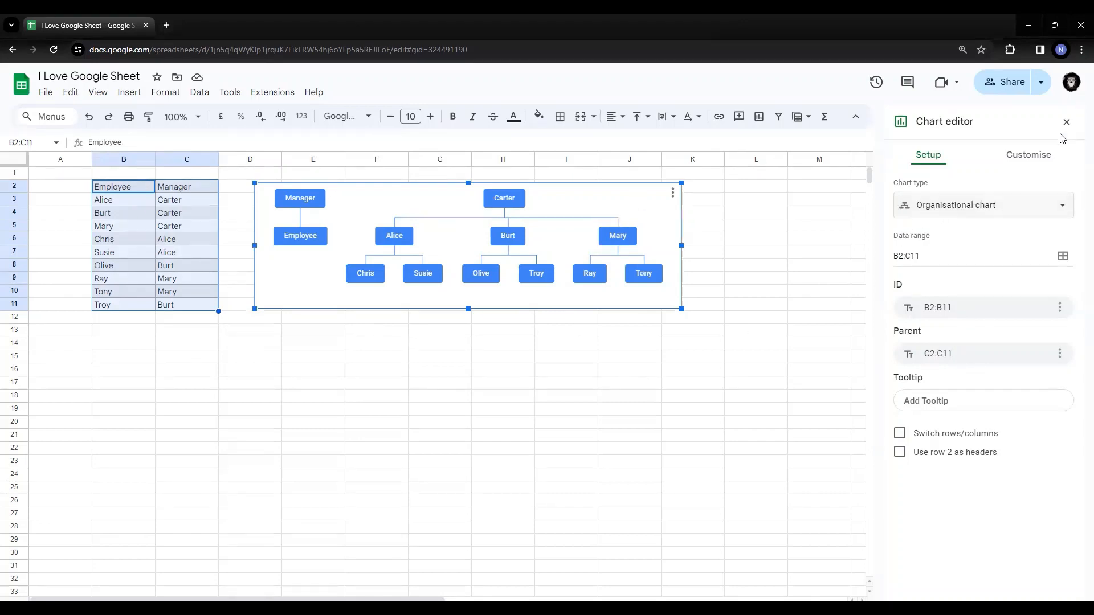
Step: Set the organisational chart's selected node colour to dark grey, with the last bottom-level node selected as a preview
left_click(1041, 156)
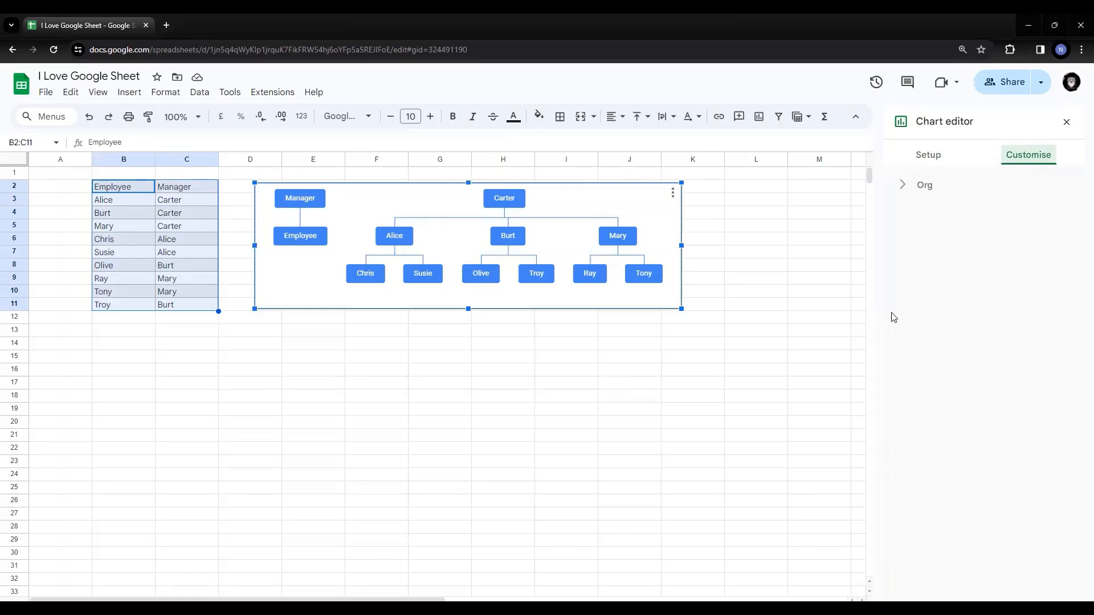
left_click(903, 184)
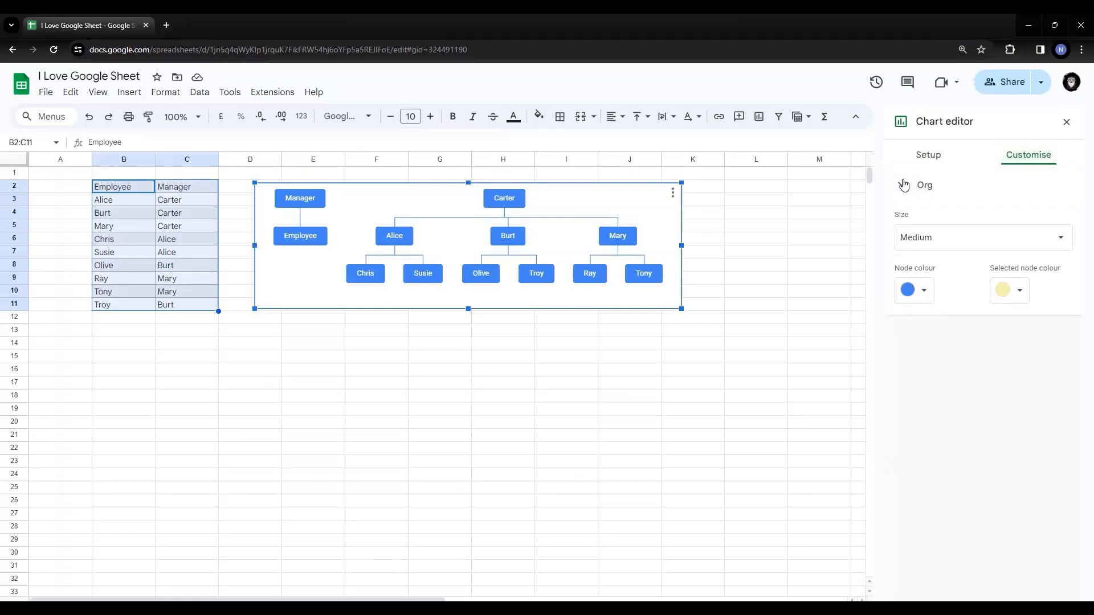
left_click(969, 237)
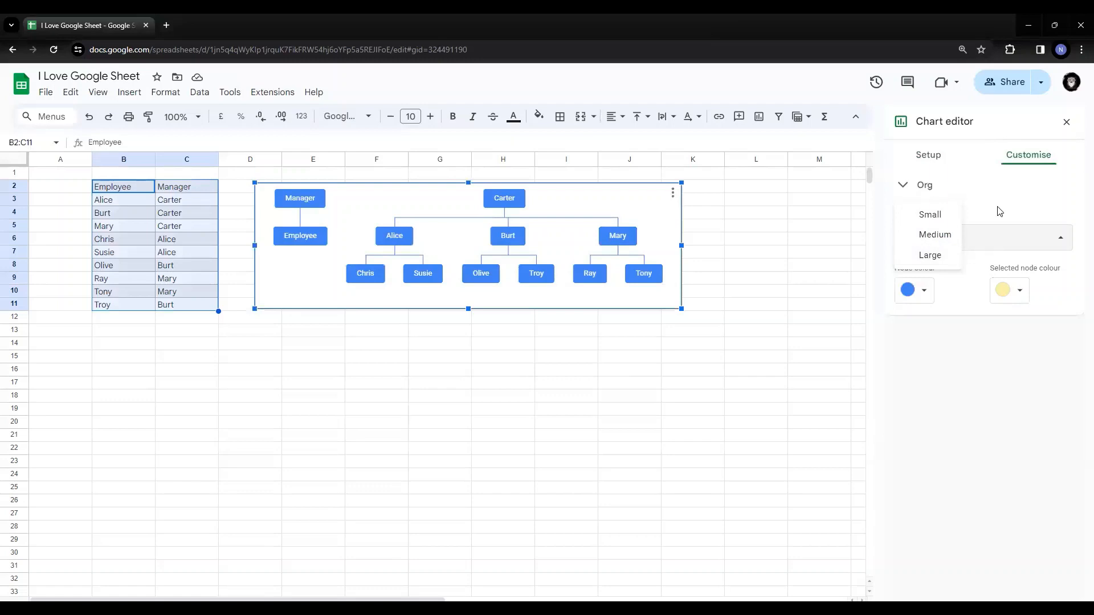
left_click(1029, 227)
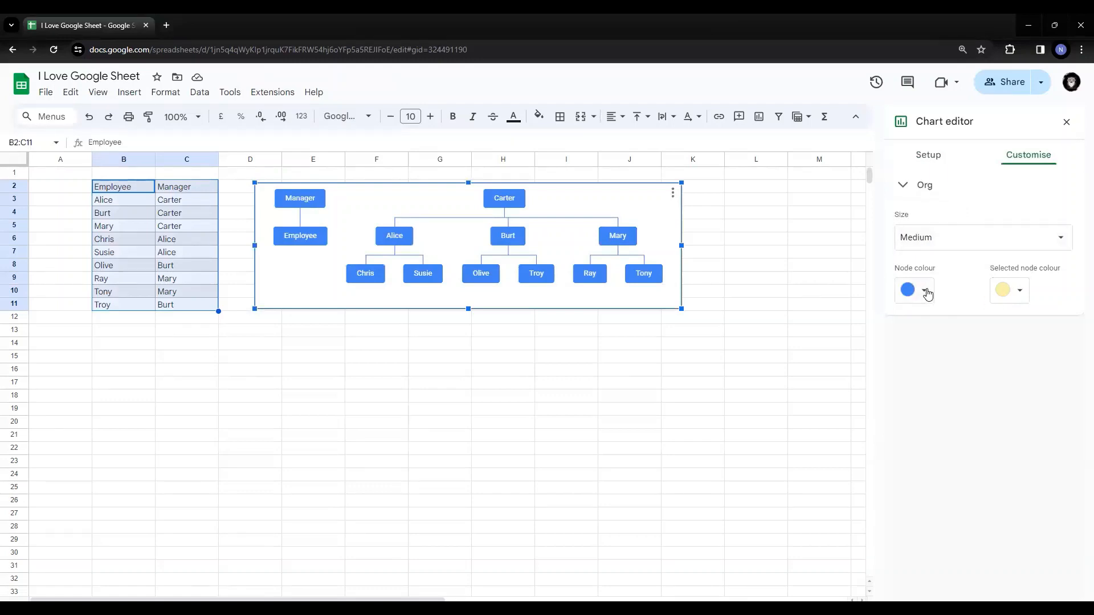
left_click(1017, 292)
left_click(1018, 293)
left_click(646, 280)
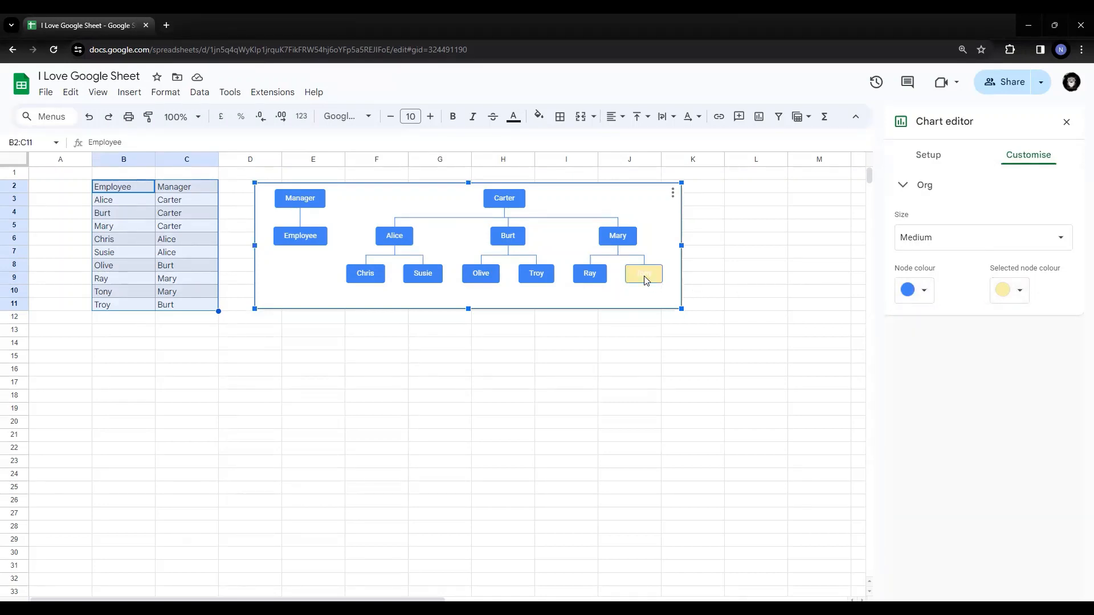
left_click(1022, 297)
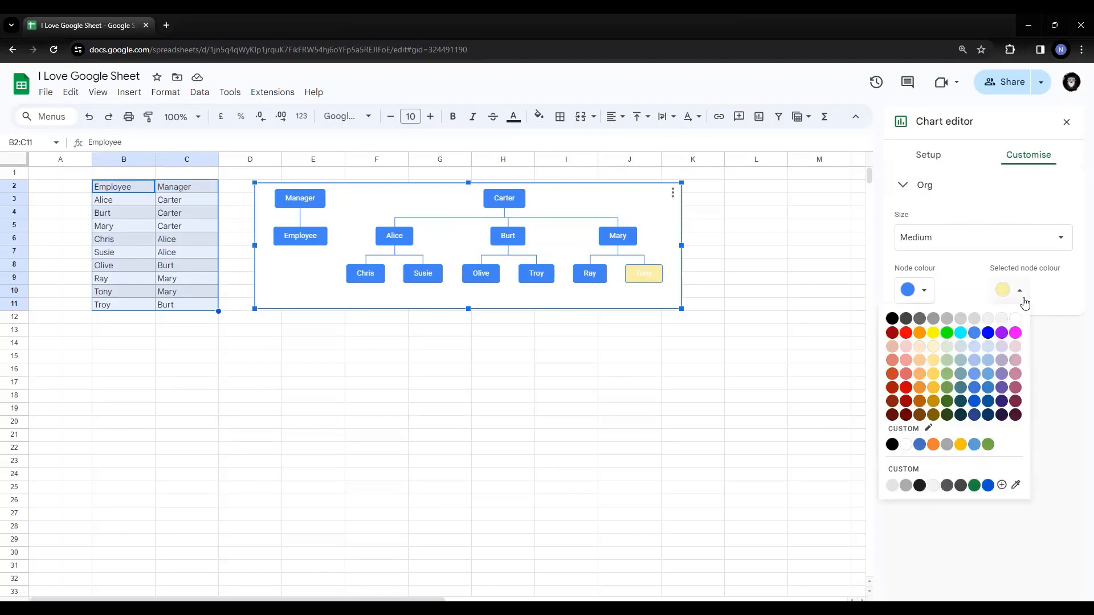
left_click(892, 319)
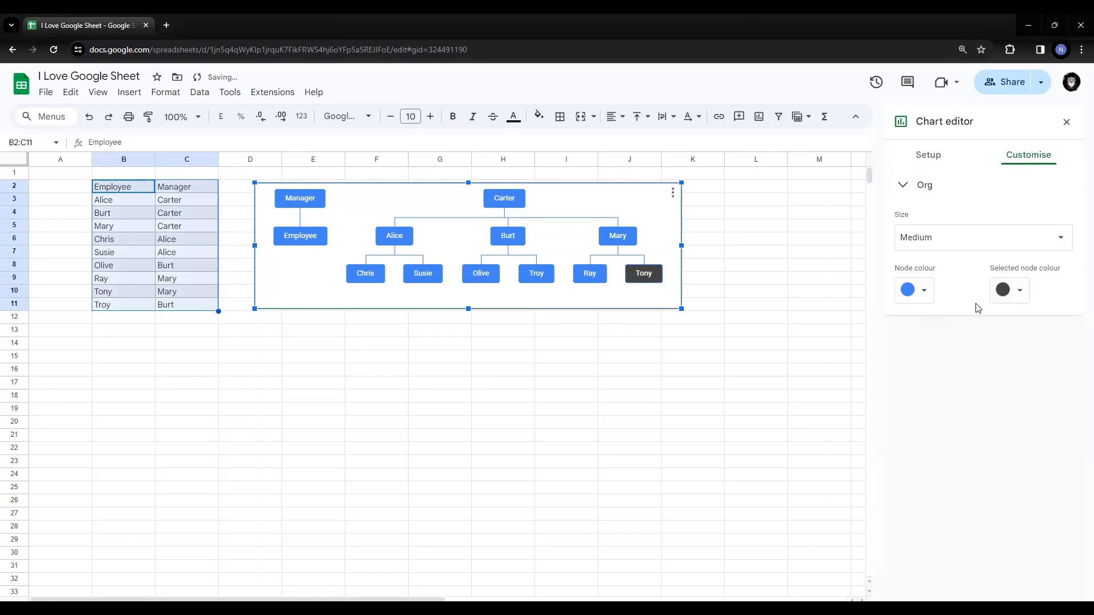
Step: Check the selected node colour by deselecting and reselecting the last bottom-level node, and leave the chart editor
left_click(629, 302)
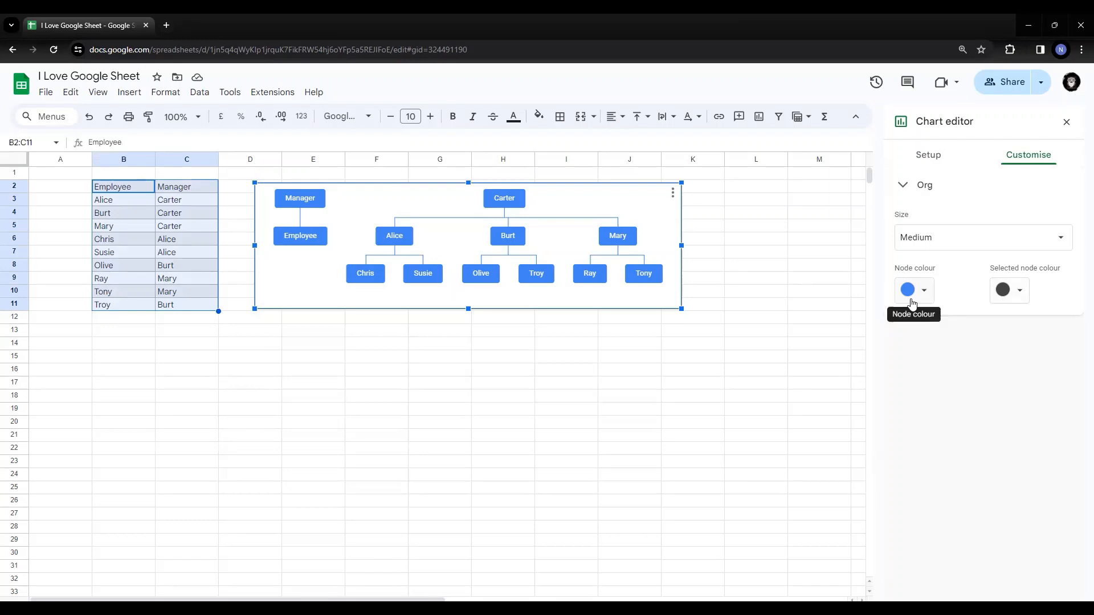
left_click(655, 280)
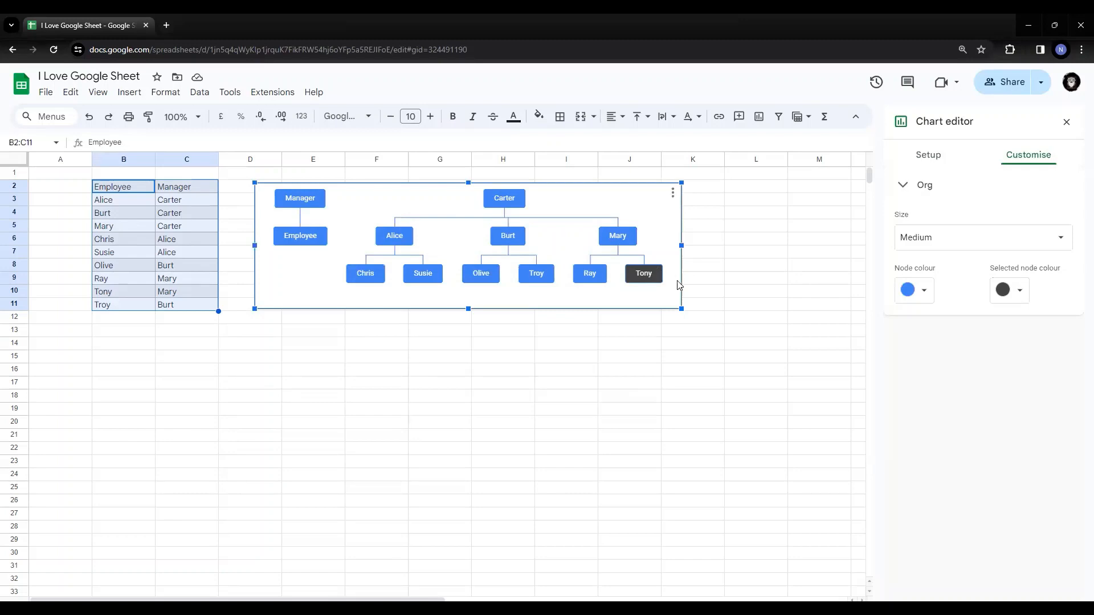
left_click(259, 349)
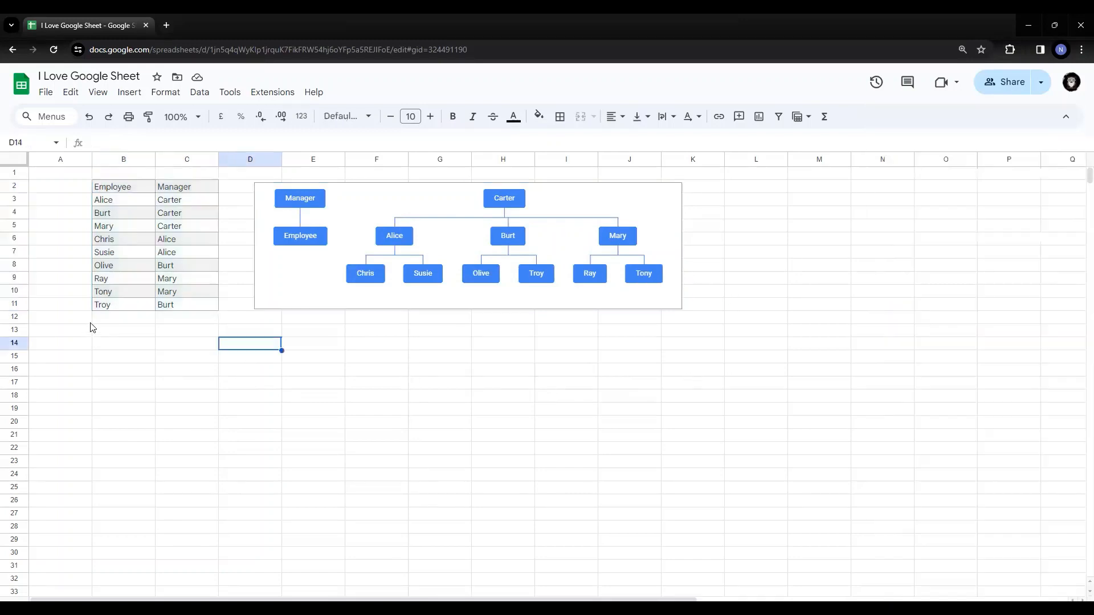
Step: Fill B14:C24 with a table headed Hierarchy and Leads, covering CEO, Marketing, Finance, Ops, HR, Team lead and Team members
left_click(118, 344)
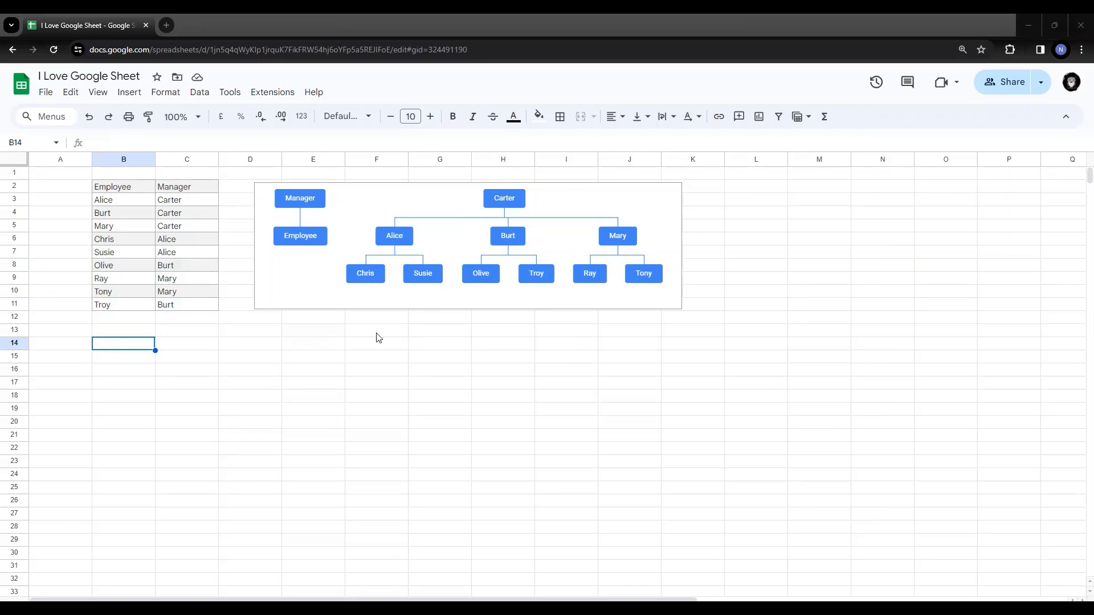
type("Hierarchy\tLeads CEO\t Marketing\tCEO Finance\tCEO Ops\tCEO HR\tCEO Team lead\tMarketing Team lead\tFinance Team lead\tOps Team lead\tHR Team members\tTeam lead")
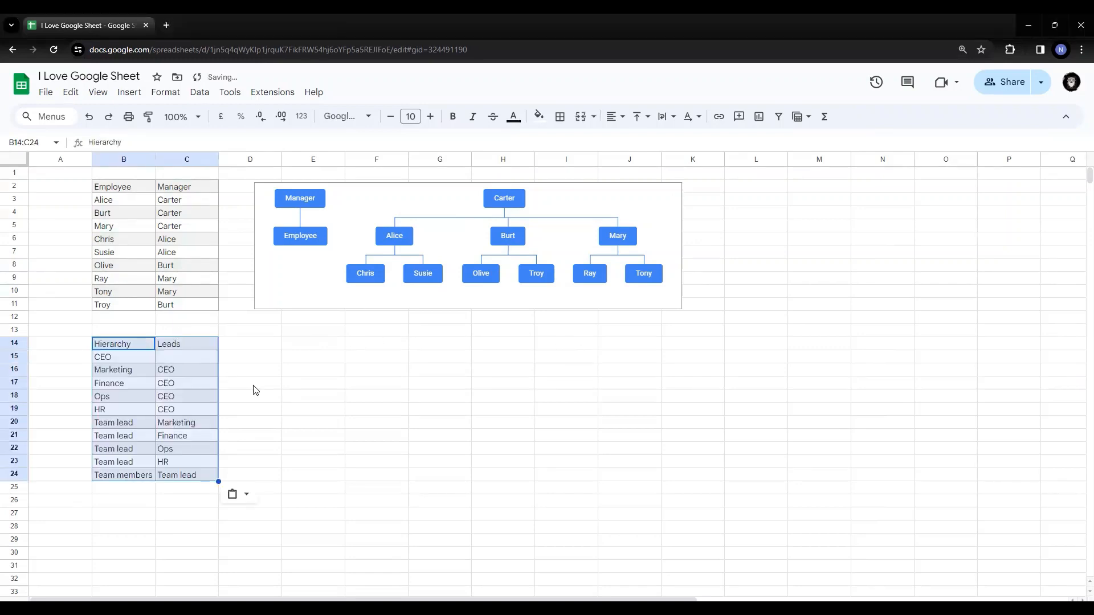
Step: Review the reporting lines in the Hierarchy and Leads table, from CEO through departments and team leads to team members
left_click(132, 361)
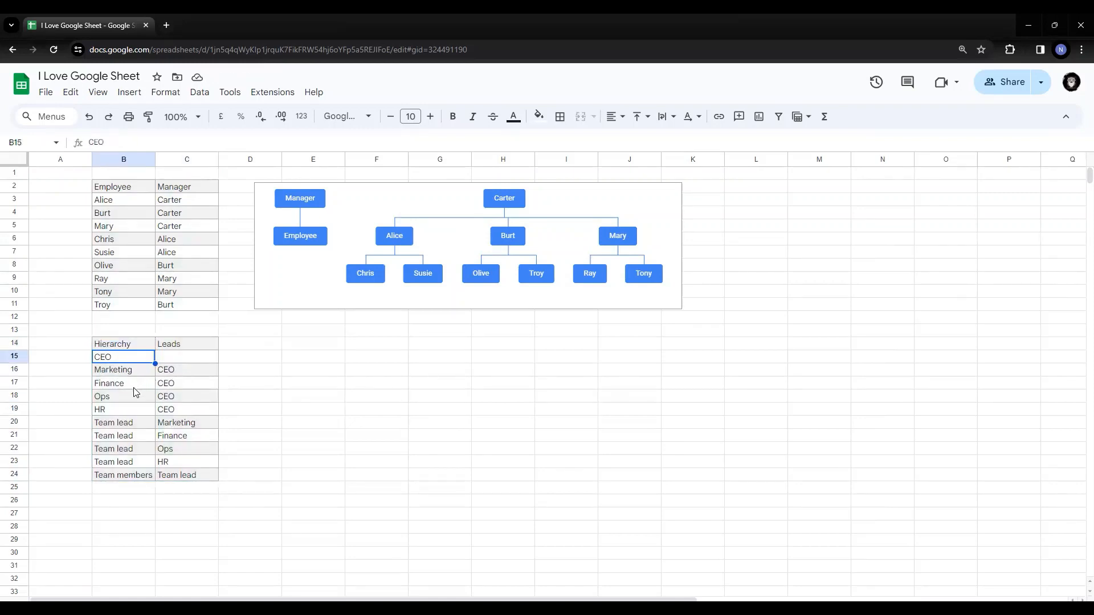
left_click_drag(188, 371, 184, 404)
left_click_drag(118, 427, 187, 467)
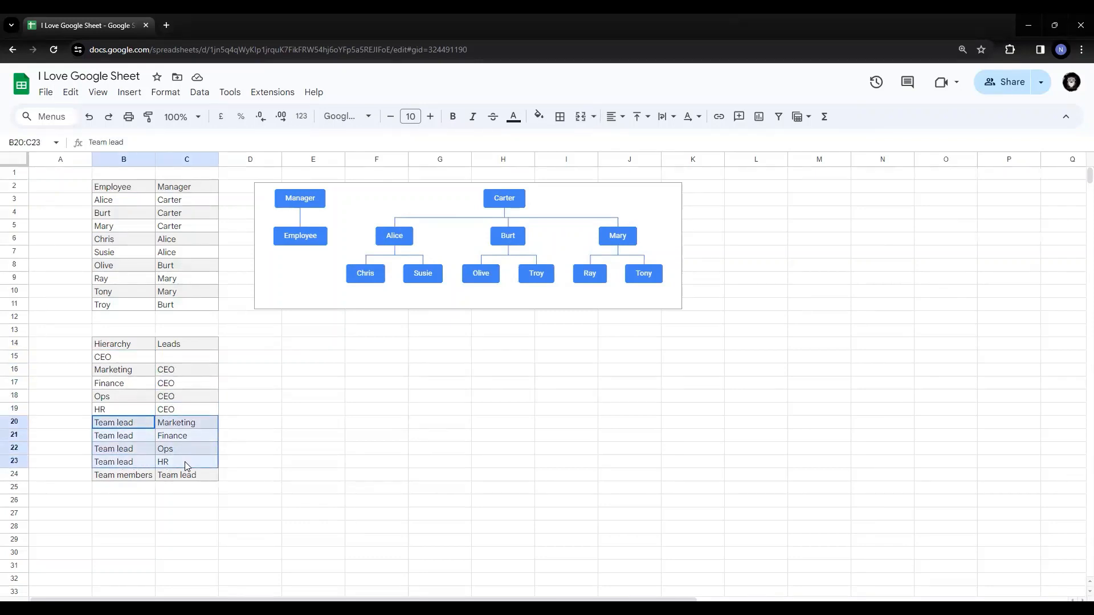
left_click(132, 478)
left_click(176, 479)
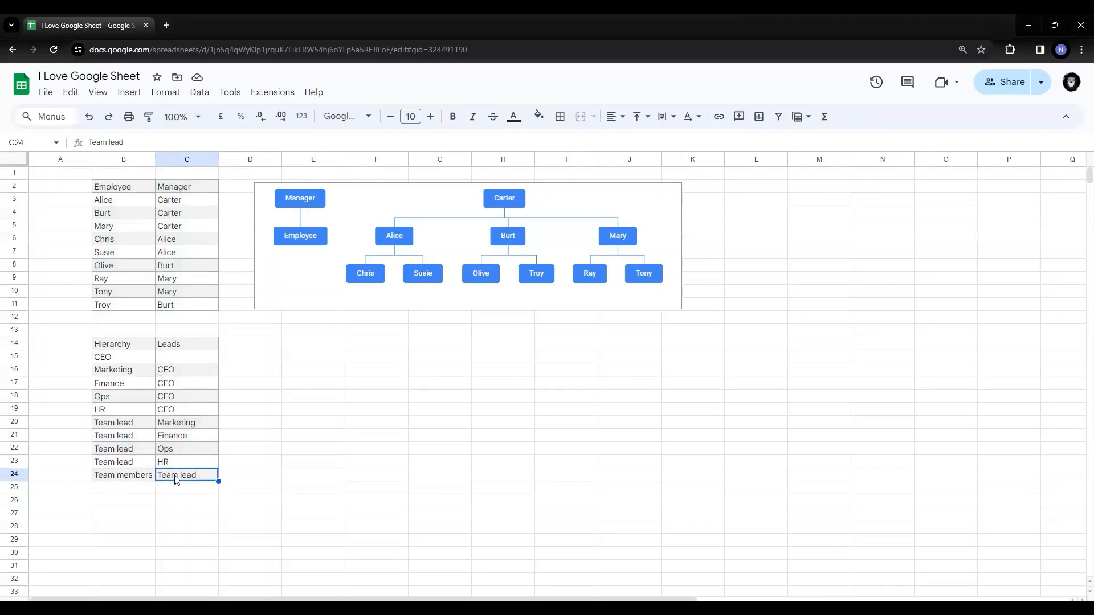
Step: Insert a chart from B14:C24 and place it below the first organisational chart, with its upper edge at row 14
left_click(115, 348)
key("shift+Right")
key("ctrl+shift+Down")
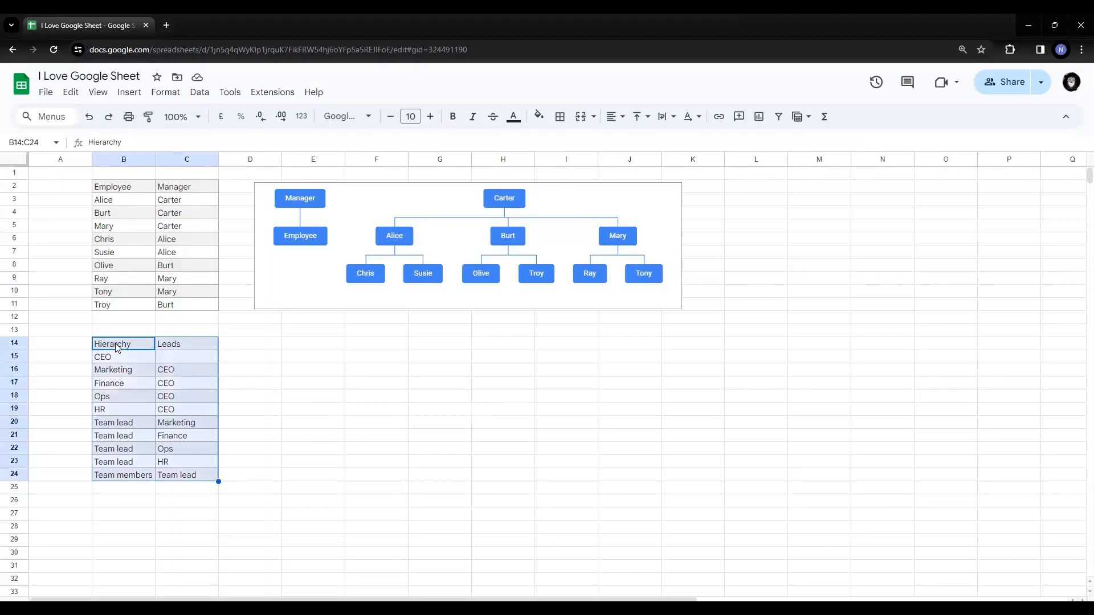
left_click(758, 118)
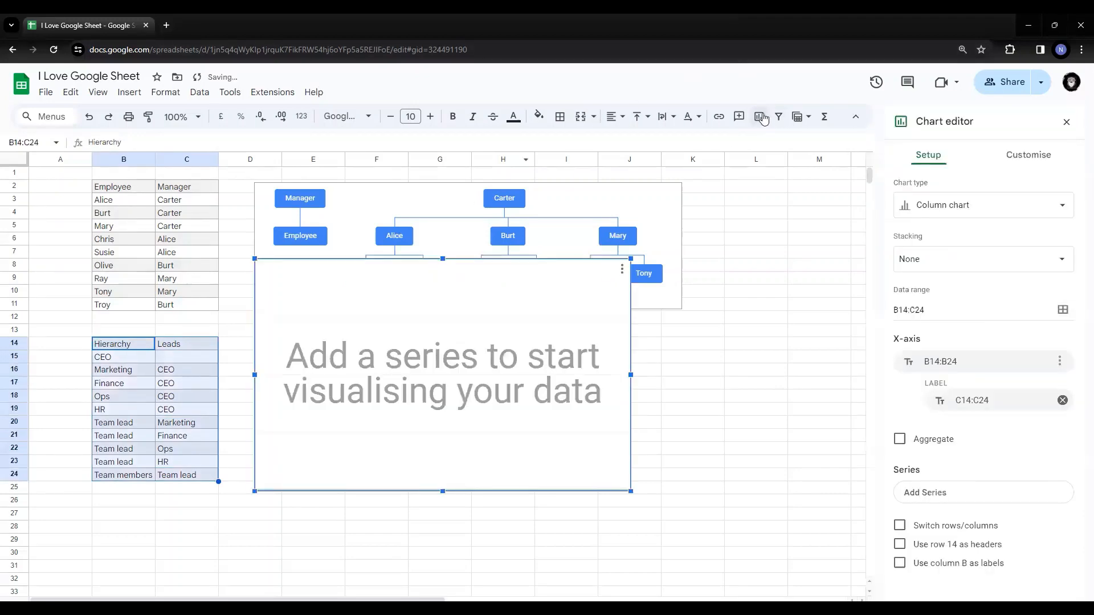
left_click_drag(545, 269, 544, 349)
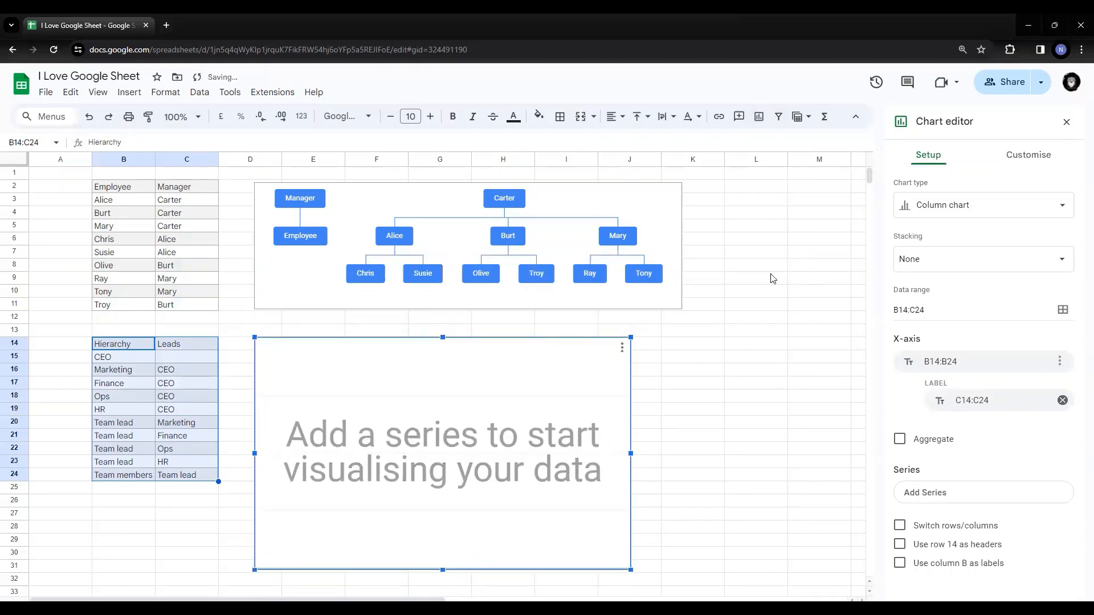
Step: Change the new chart's type from column chart to organisational chart
scroll(773, 278, "down", 2)
scroll(773, 278, "up", 2)
left_click(1029, 206)
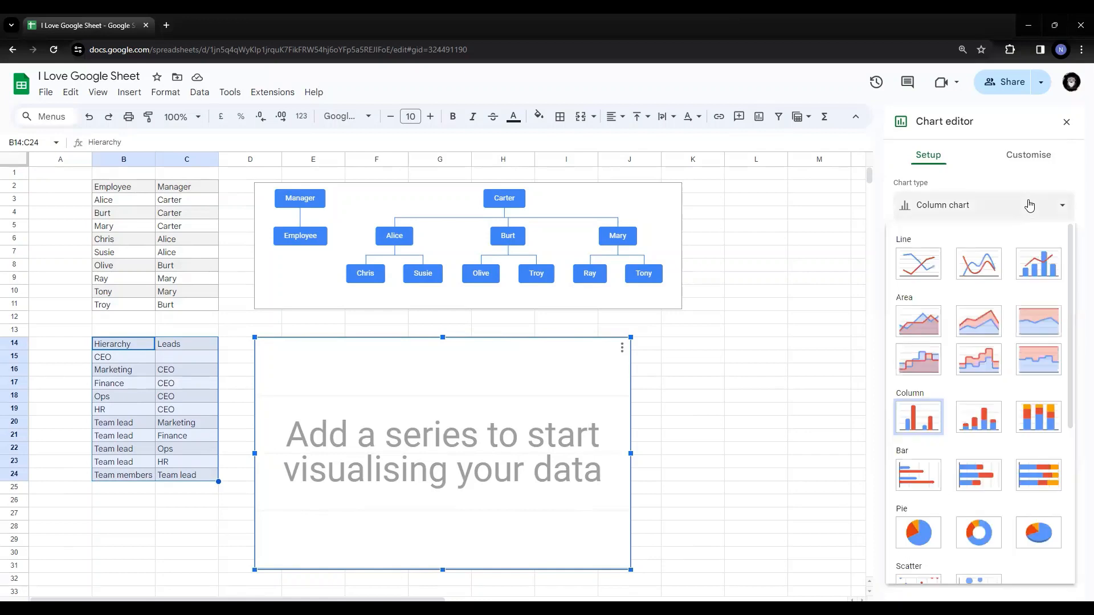
scroll(1019, 251, "down", 4)
scroll(1018, 251, "down", 1)
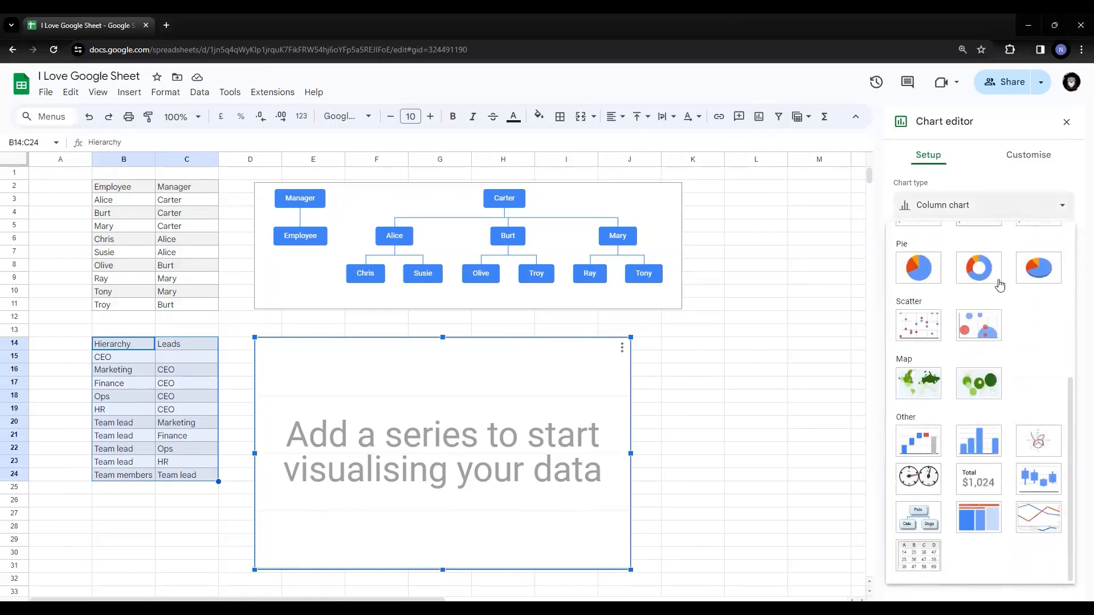
left_click(909, 521)
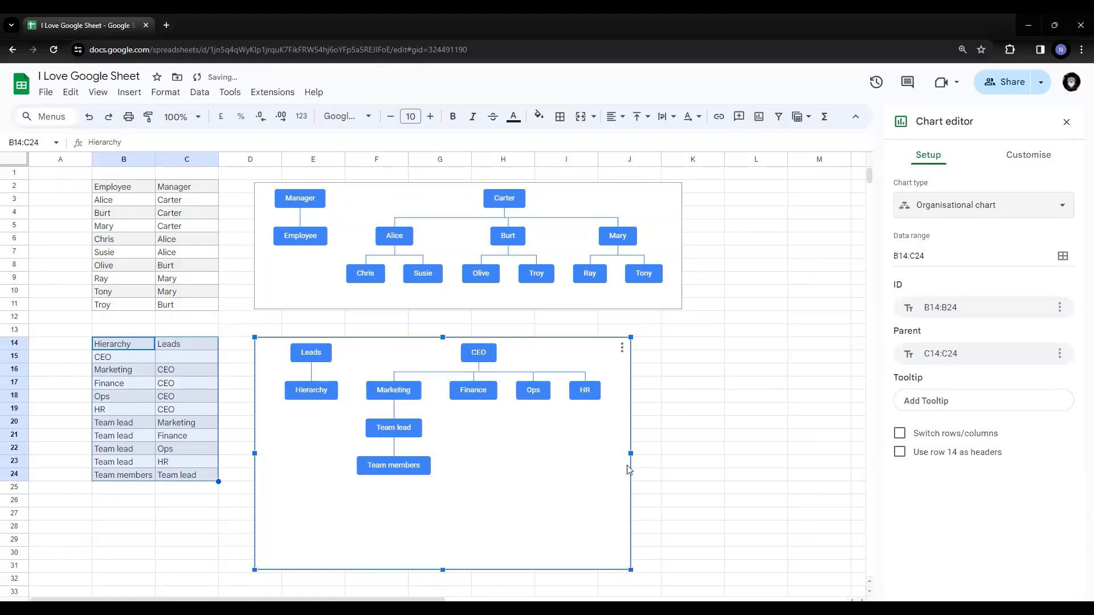
Step: Widen the roles chart to span from column D into column L, and shorten it to end at row 24
left_click_drag(630, 453, 733, 453)
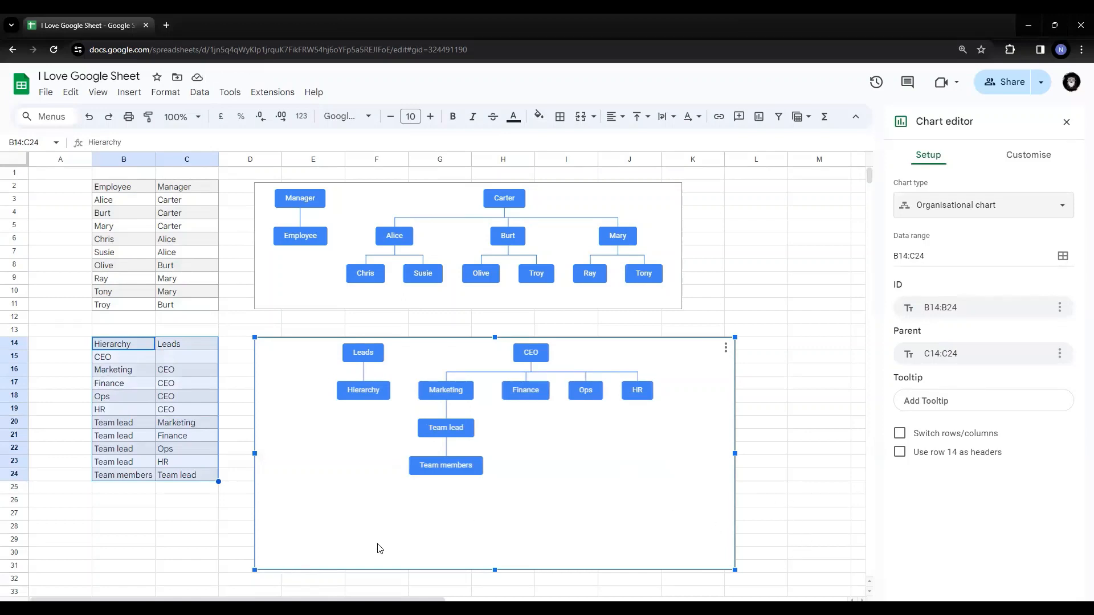
left_click_drag(255, 570, 261, 568)
left_click_drag(255, 517, 239, 520)
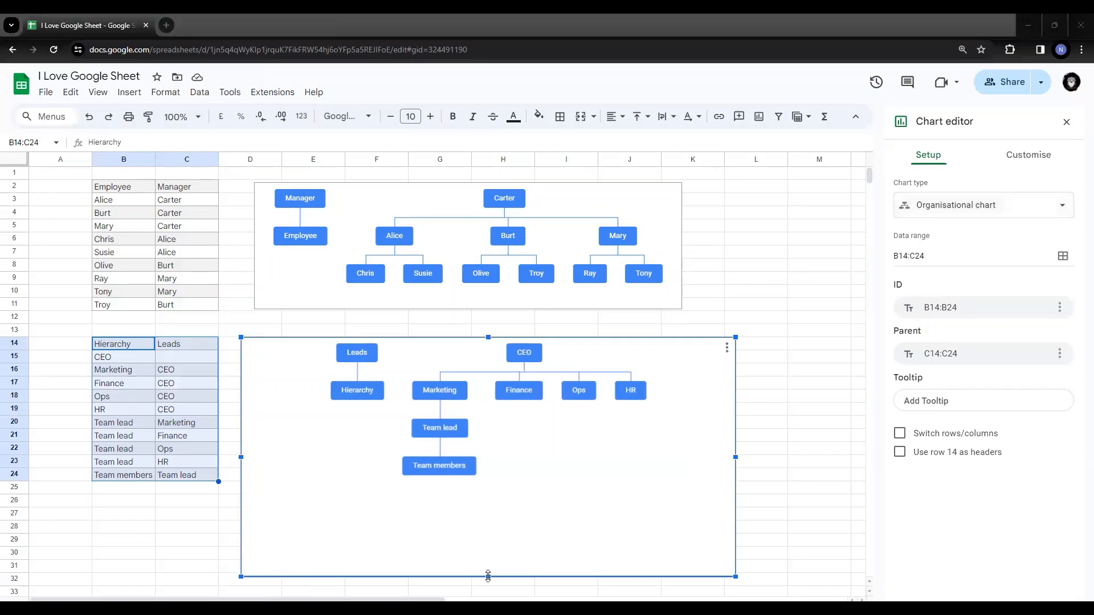
left_click_drag(489, 576, 488, 482)
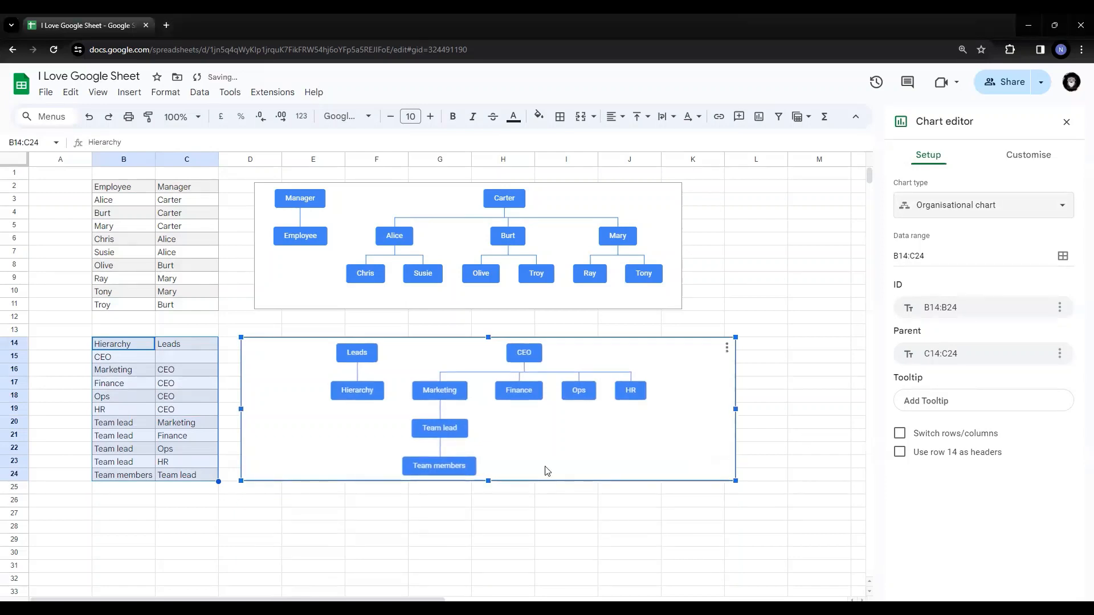